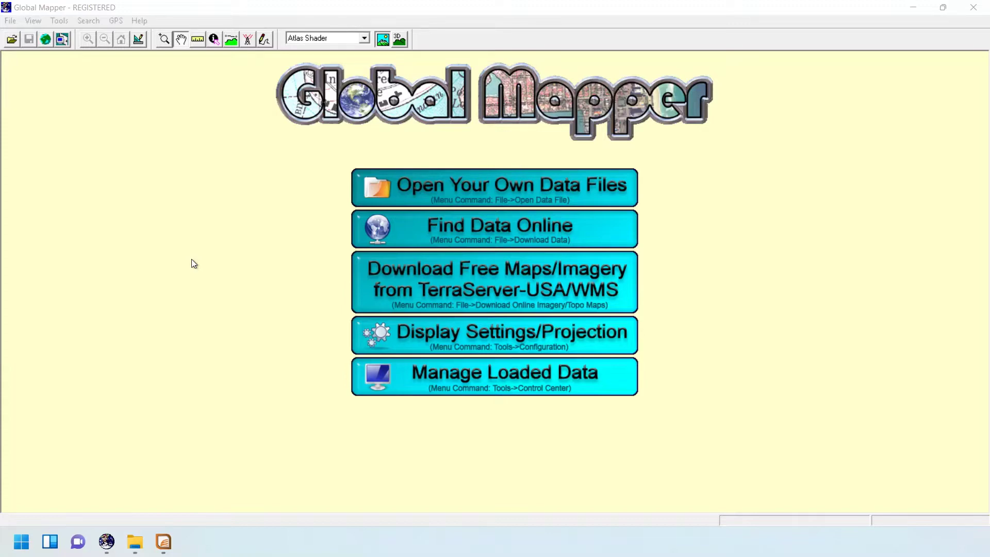
- Switch to MapInfo Professional's Site,link Map window
mouse_move(169, 543)
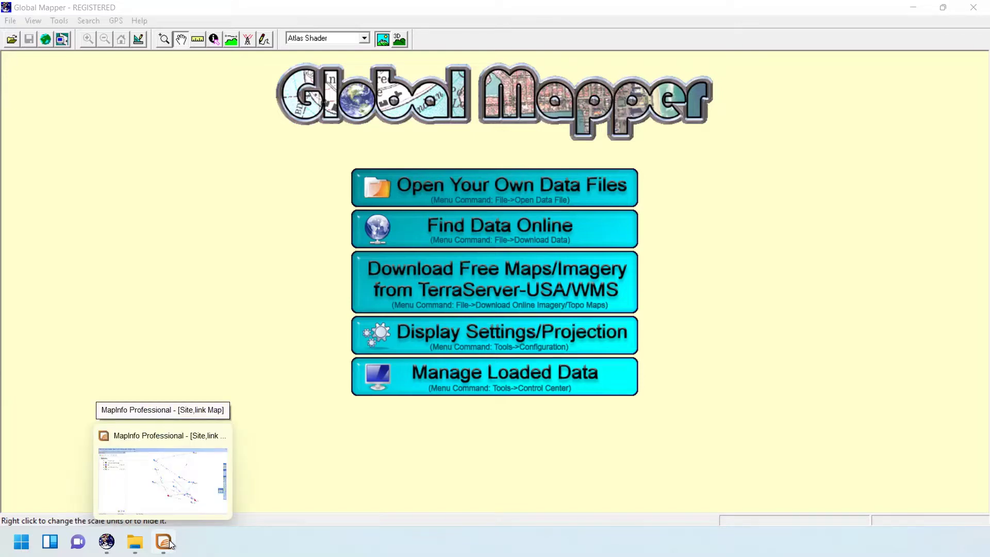
click(169, 543)
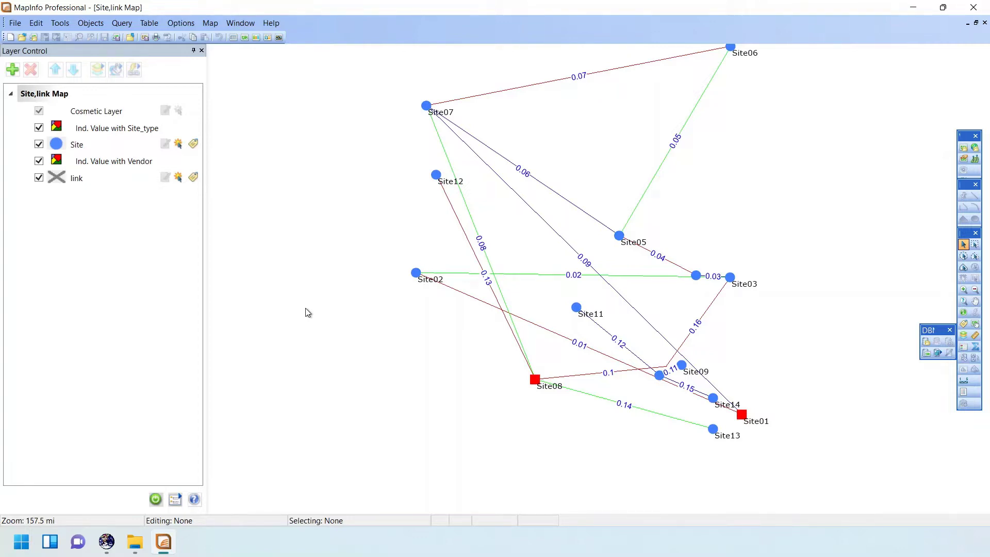
- Export the link table as link.MIF into the Mapinfo folder
click(149, 23)
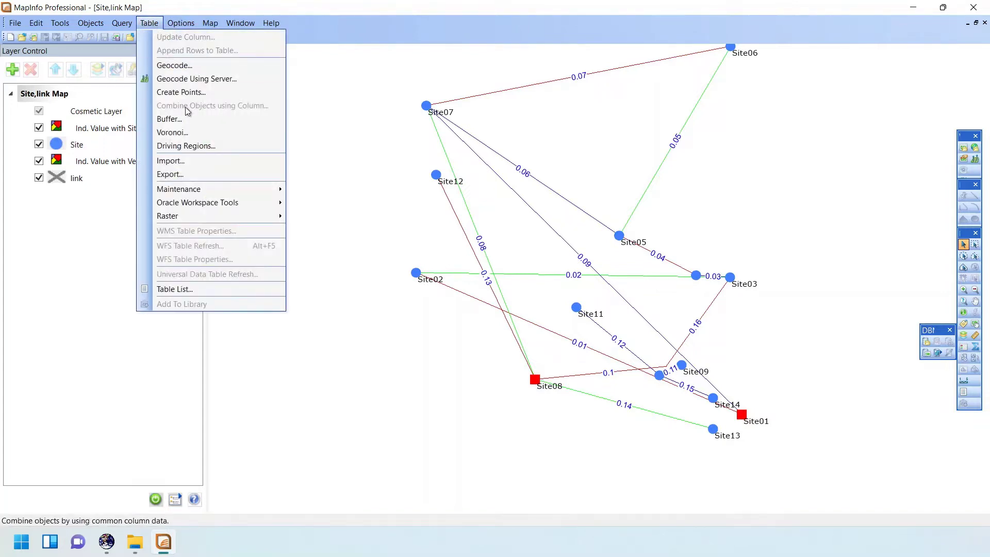
click(196, 173)
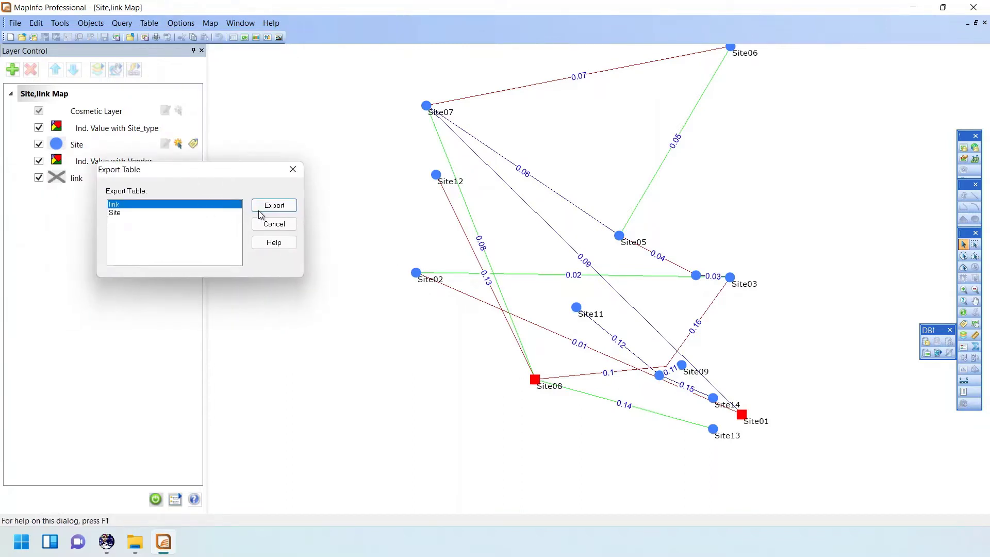
click(266, 207)
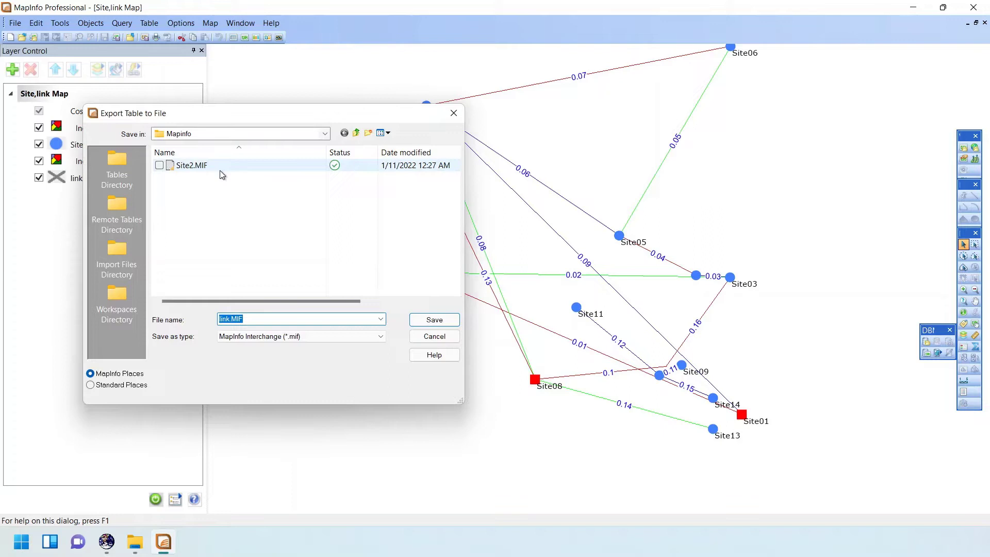
click(435, 320)
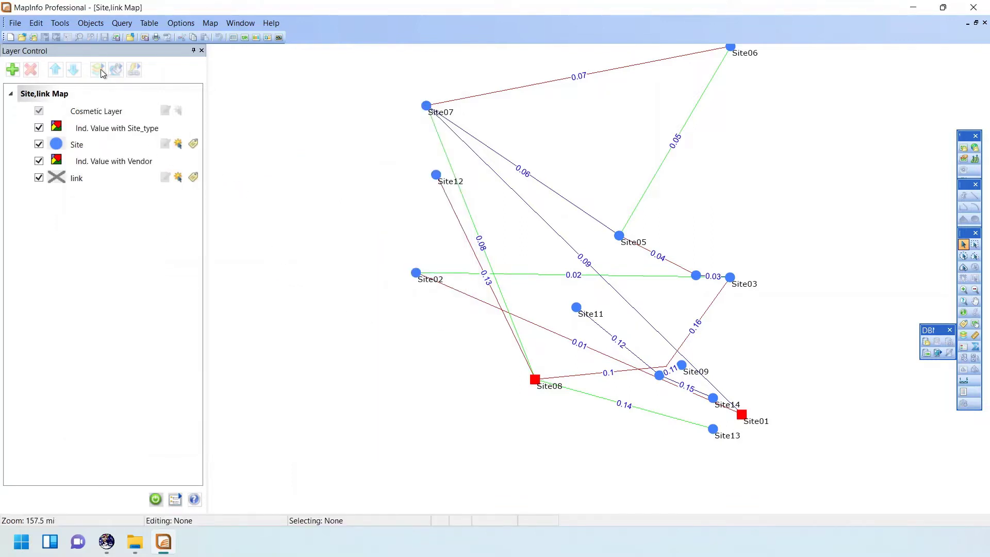
- Export the Site table as Site.MIF into the same folder
click(149, 23)
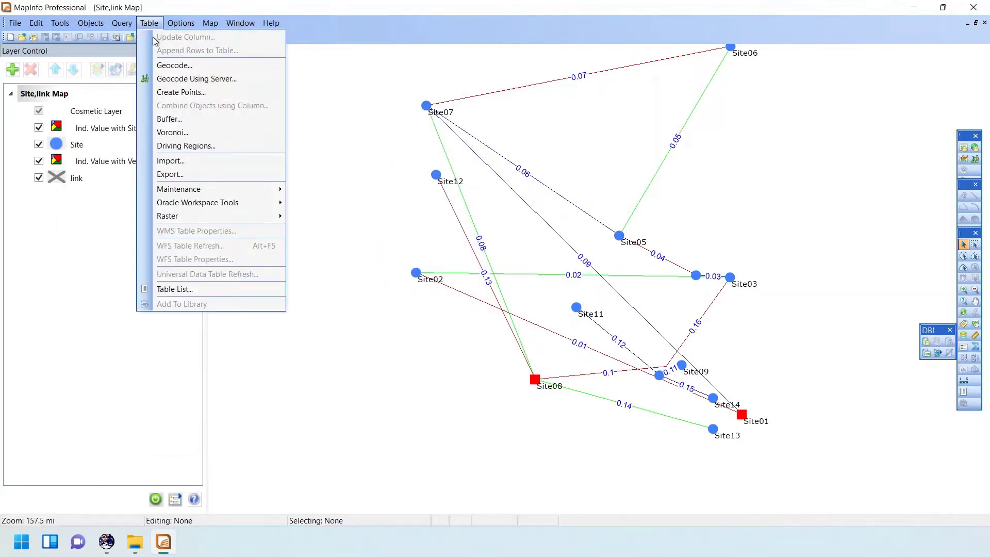
click(172, 173)
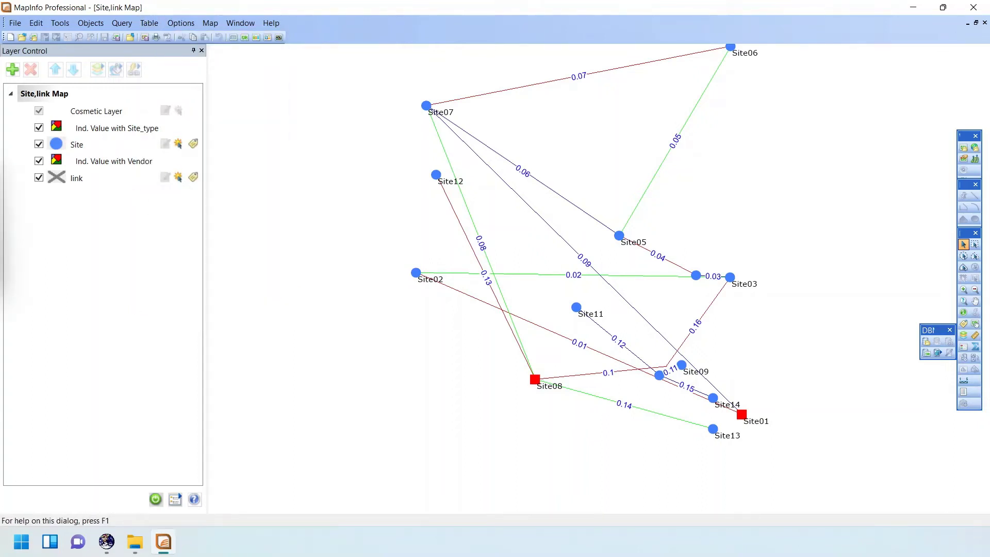
click(263, 230)
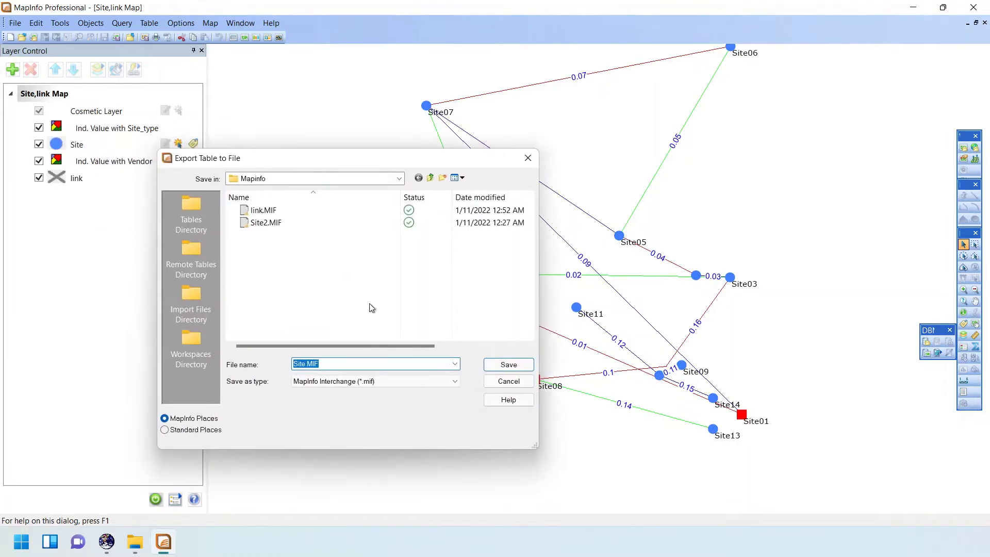
click(504, 366)
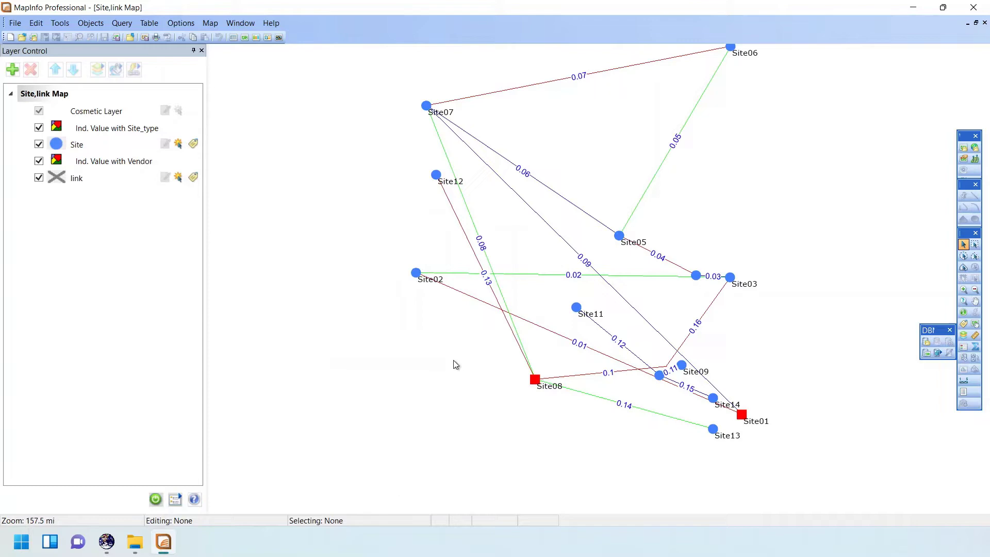
- Browse the .hgt.zip tiles in the TN_Mapdata folder, then return to Global Mapper
mouse_move(114, 553)
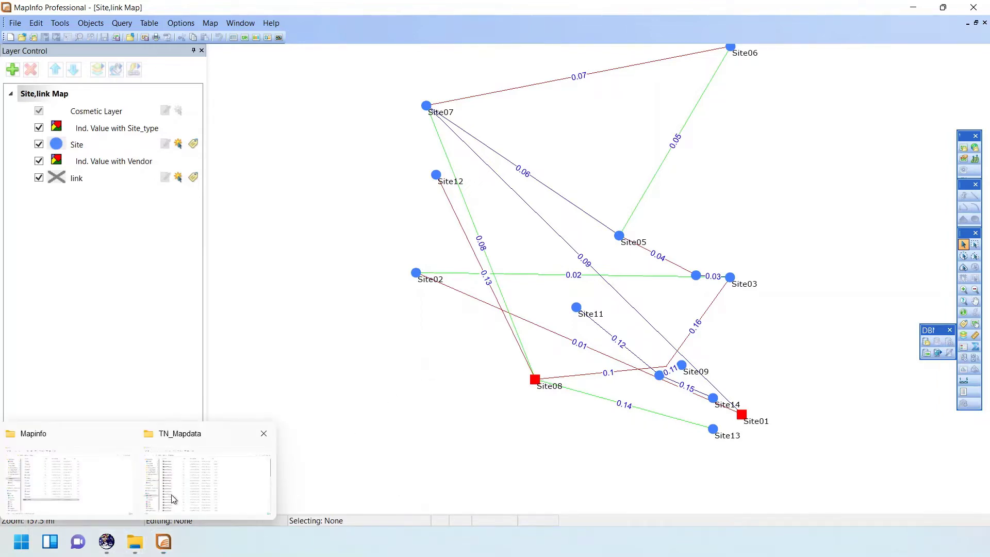
click(188, 487)
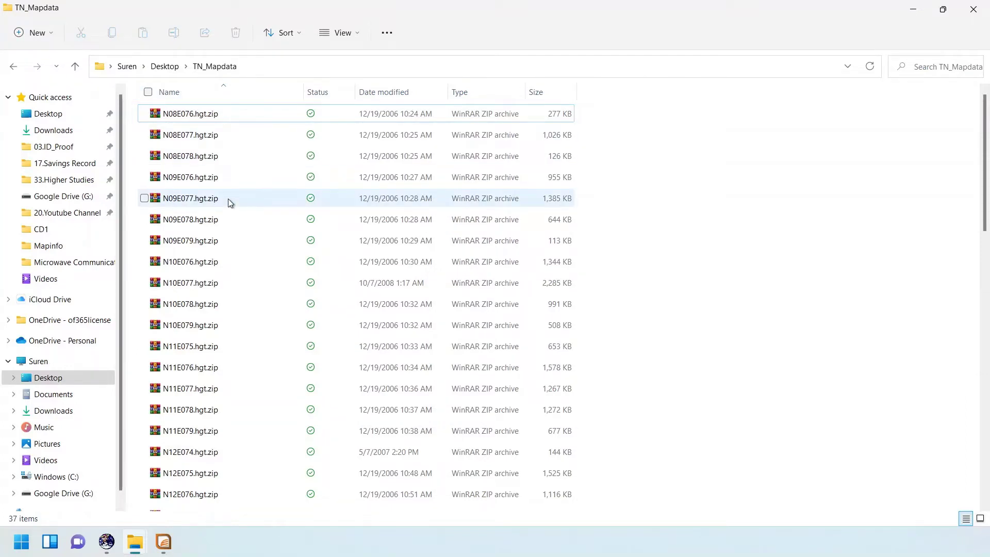
scroll(228, 199, down, 6)
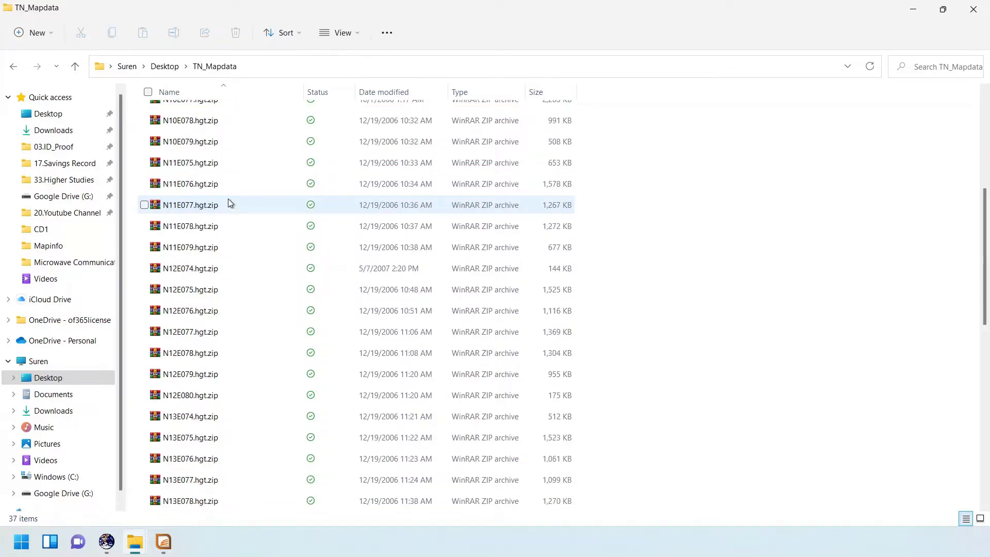
mouse_move(163, 541)
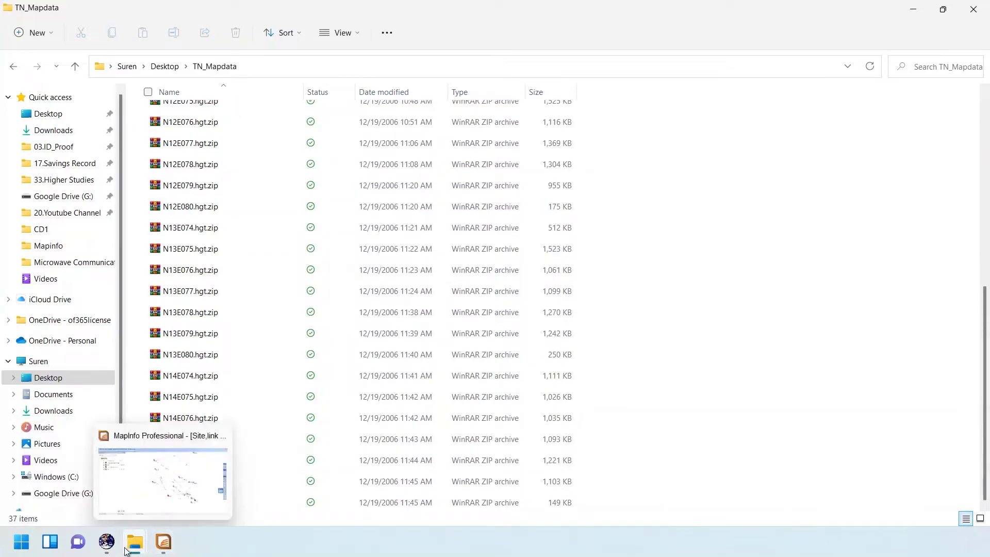
mouse_move(106, 546)
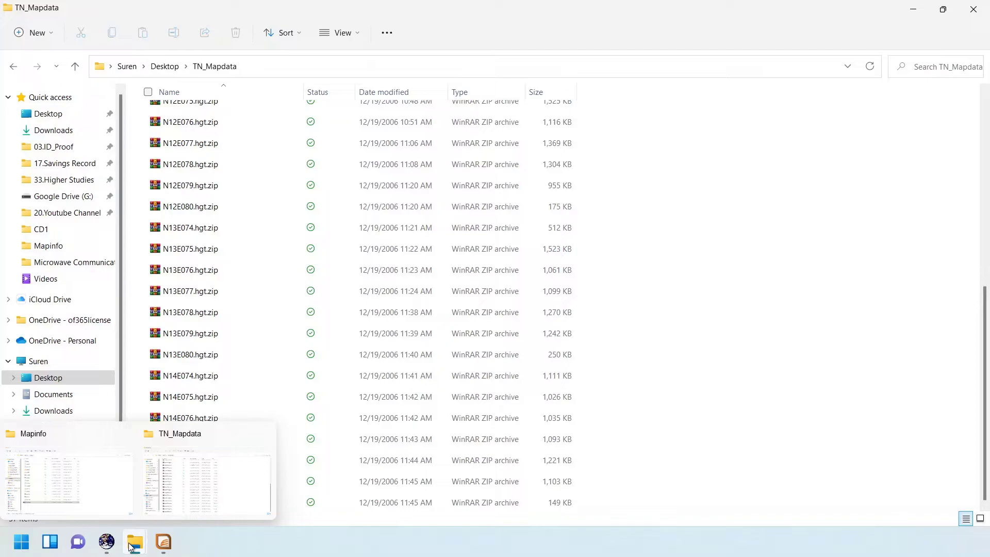
click(106, 546)
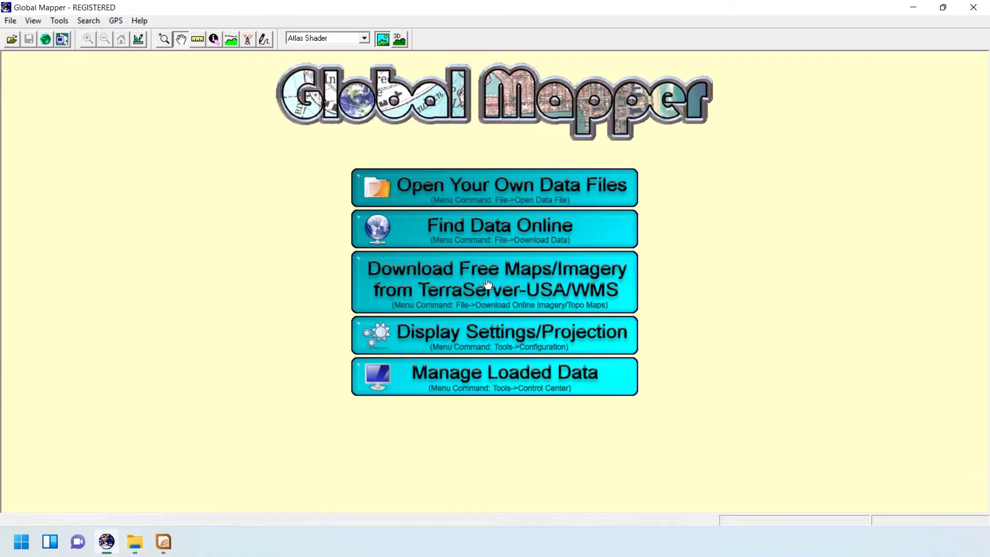
- Load every SRTM tile from N08E076.hgt.zip through N14E080.hgt.zip as shaded elevation
click(515, 192)
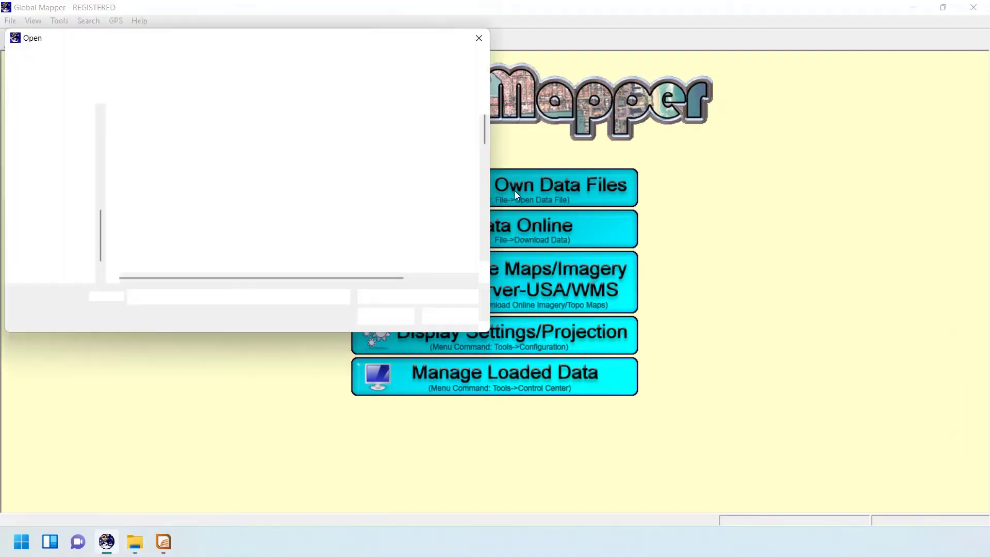
click(192, 133)
scroll(251, 255, down, 5)
scroll(251, 255, down, 4)
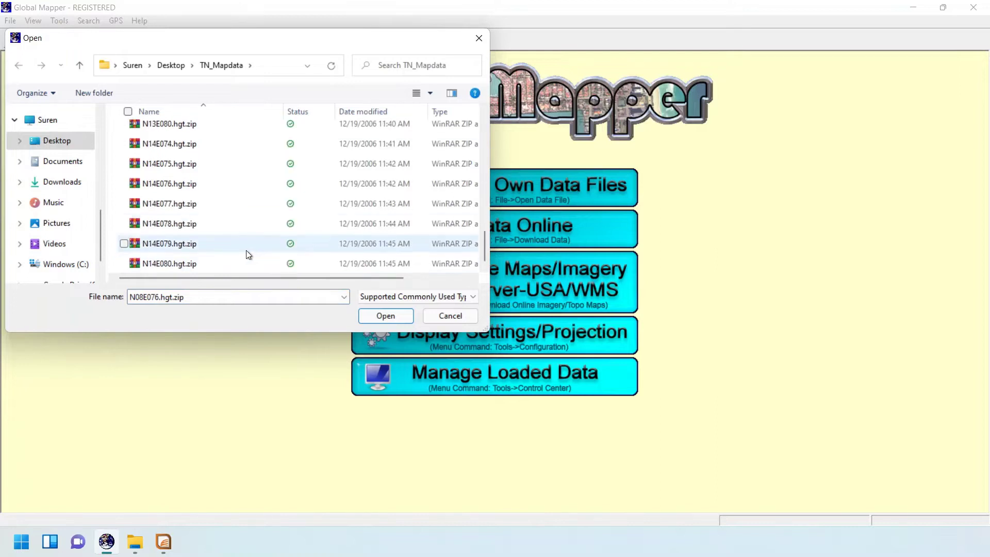
shift+click(201, 258)
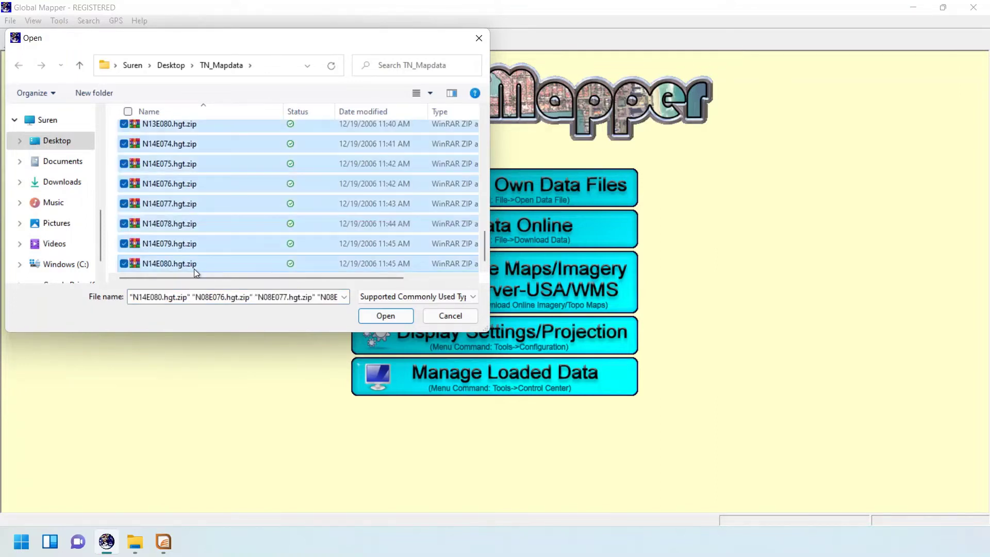
click(373, 316)
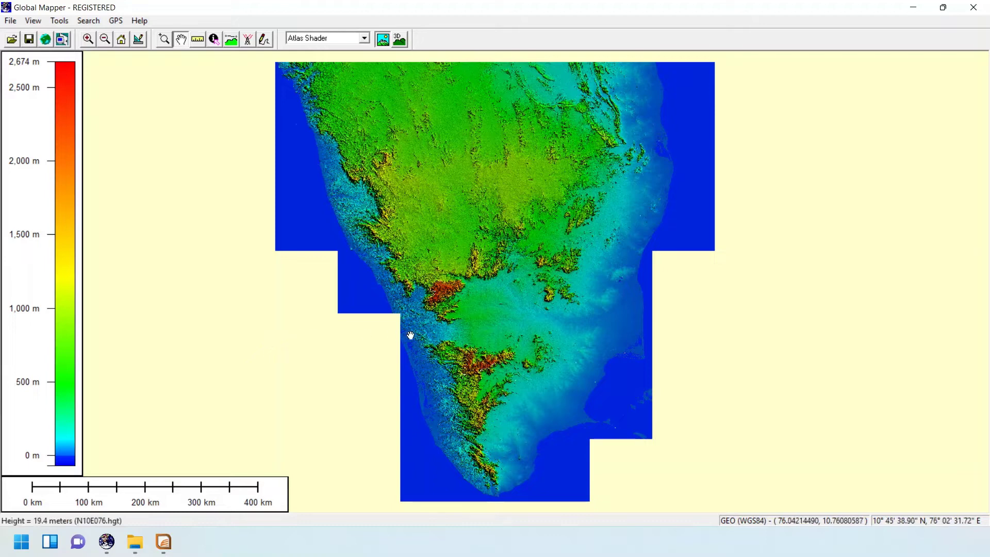
- Load Site.MIF from the Desktop's Mapinfo folder onto the elevation map
click(10, 20)
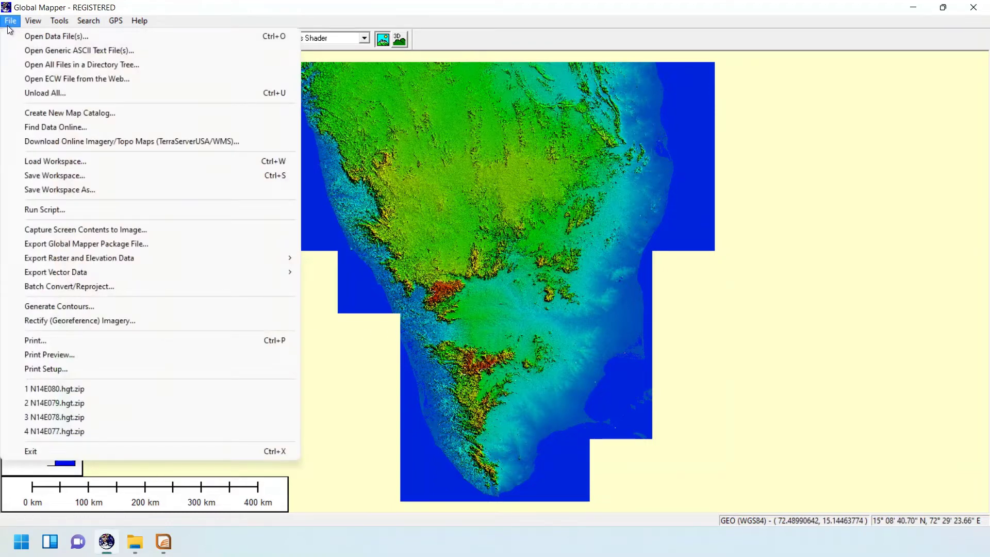
click(16, 37)
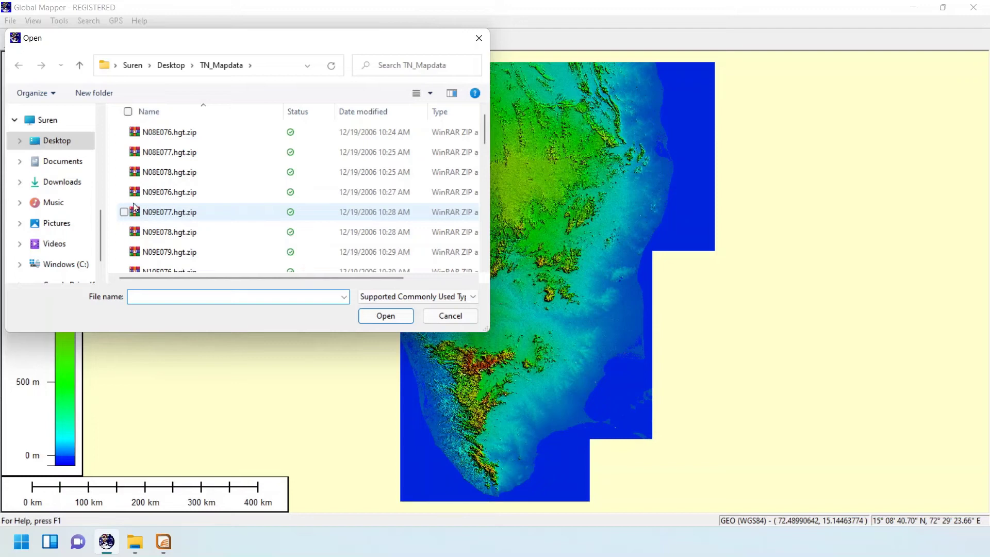
click(166, 68)
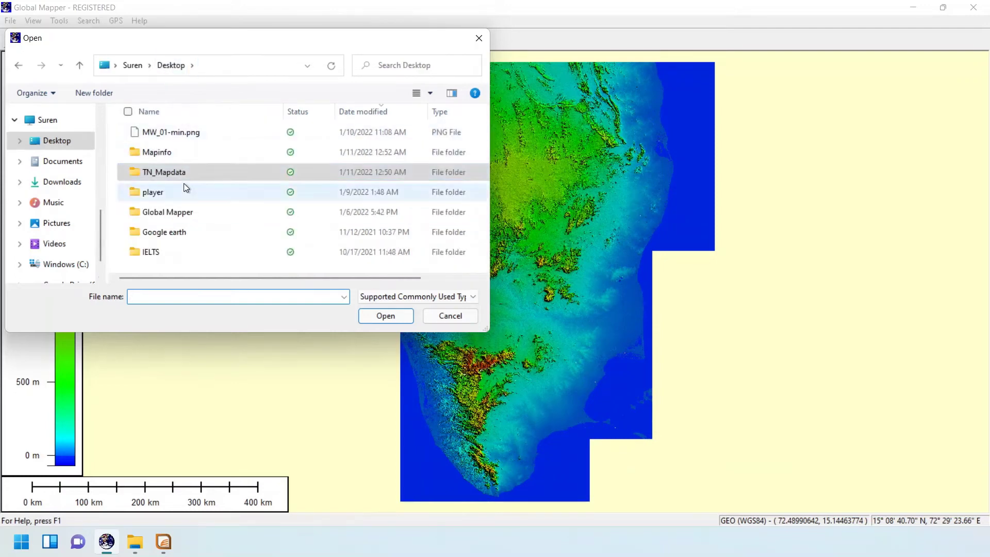
click(175, 153)
double_click(175, 154)
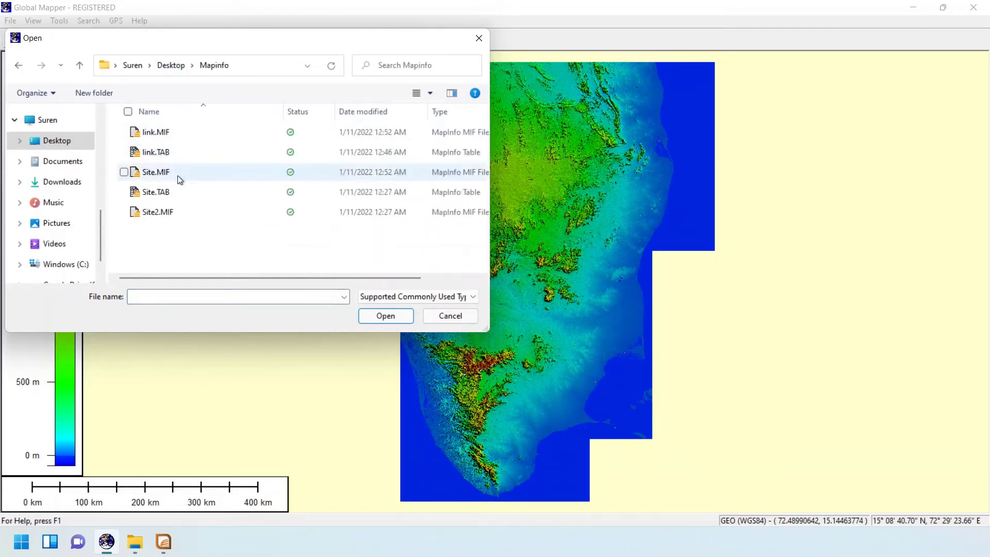
click(168, 213)
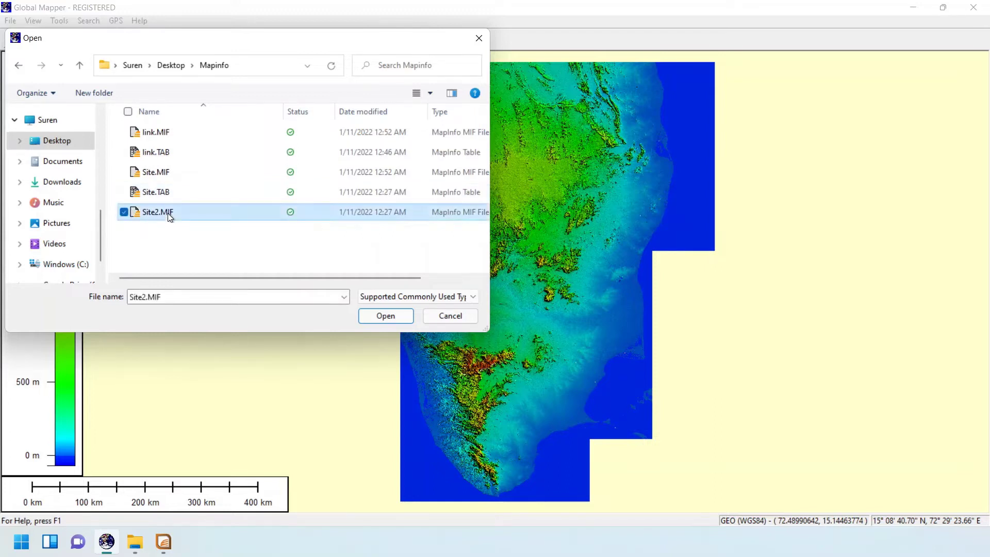
click(170, 174)
click(397, 314)
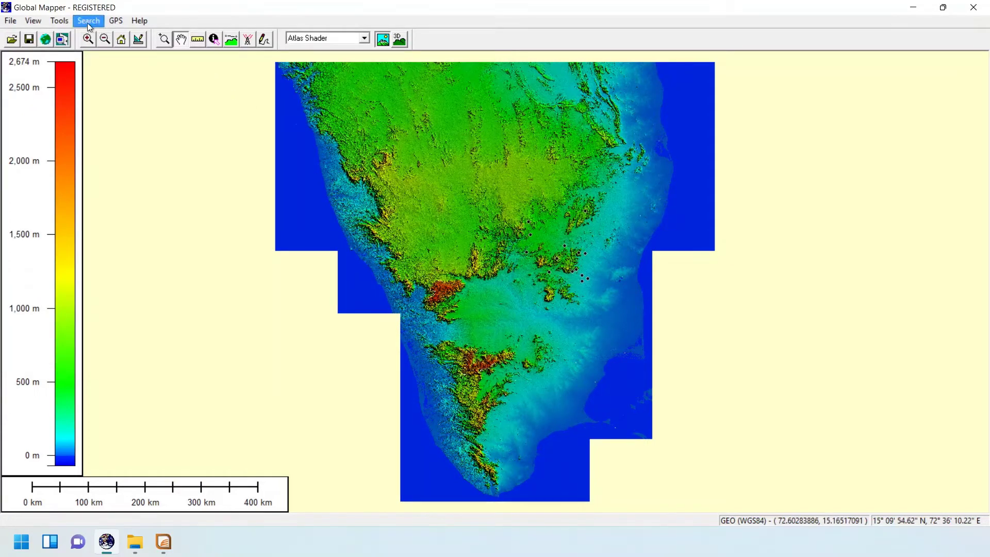
- Load link.MIF so the radio link lines overlay the map
click(10, 20)
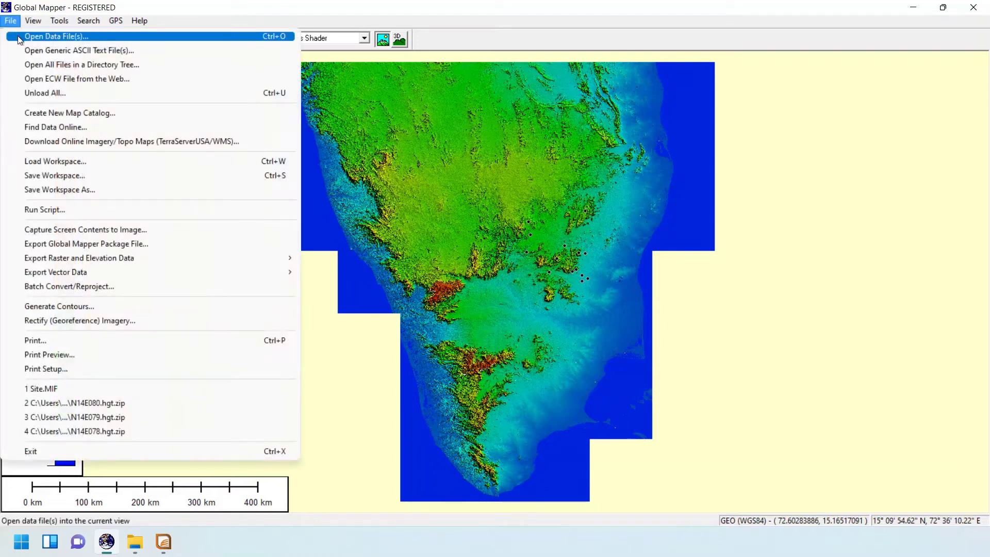
click(20, 33)
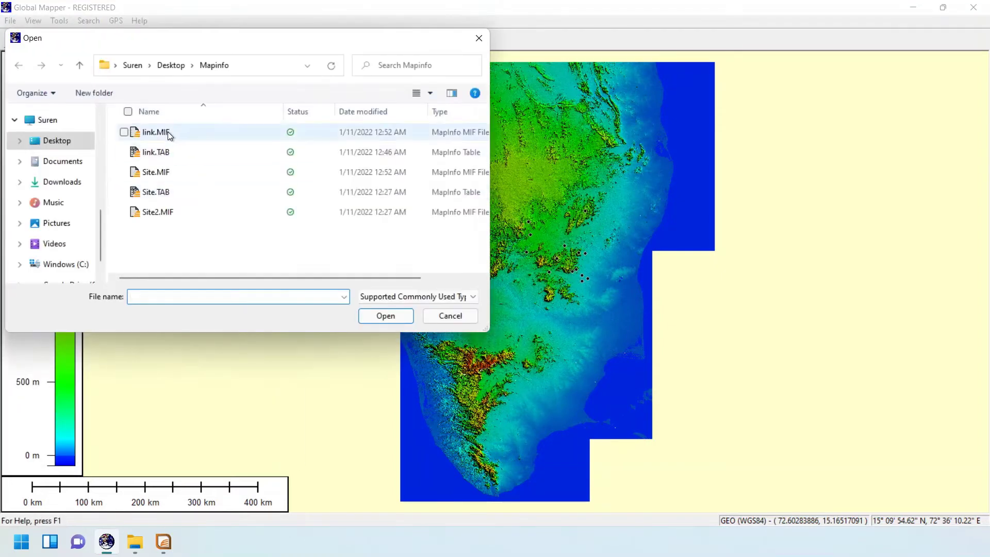
click(168, 132)
click(380, 316)
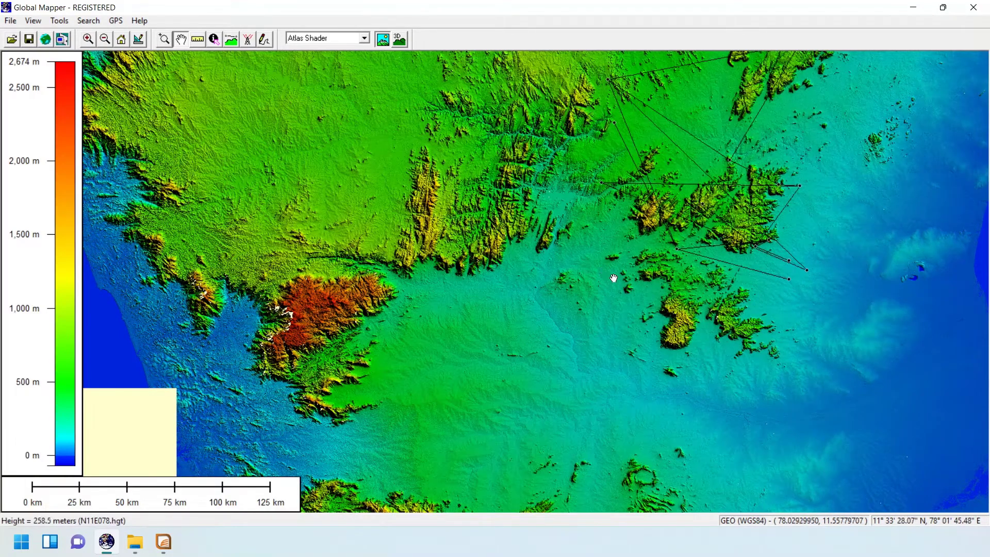
- Pan the map to centre the link network and eastern coastline
drag(665, 199, 438, 293)
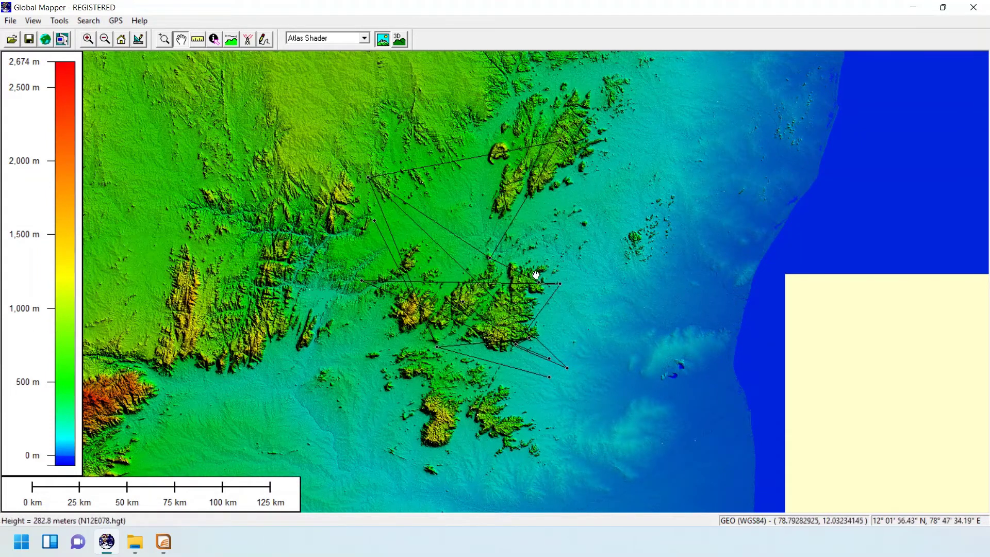
- Draw a 44.8 km path profile from the upper eastern site to the lower site
click(231, 40)
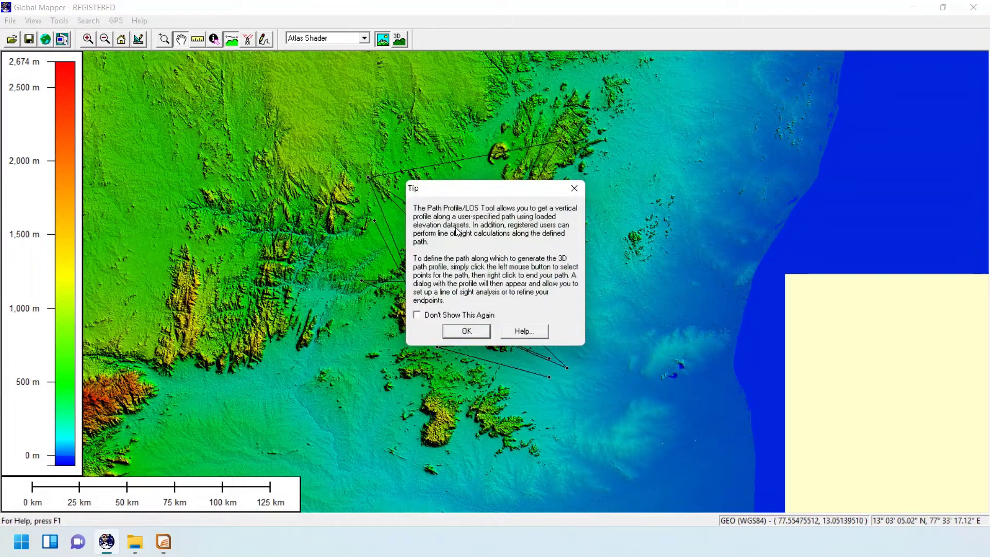
click(467, 331)
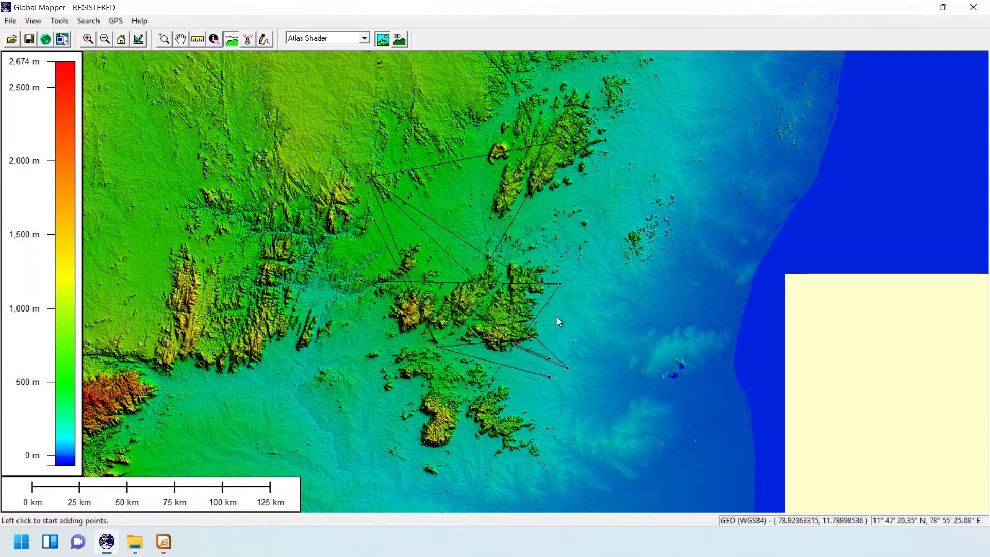
click(560, 284)
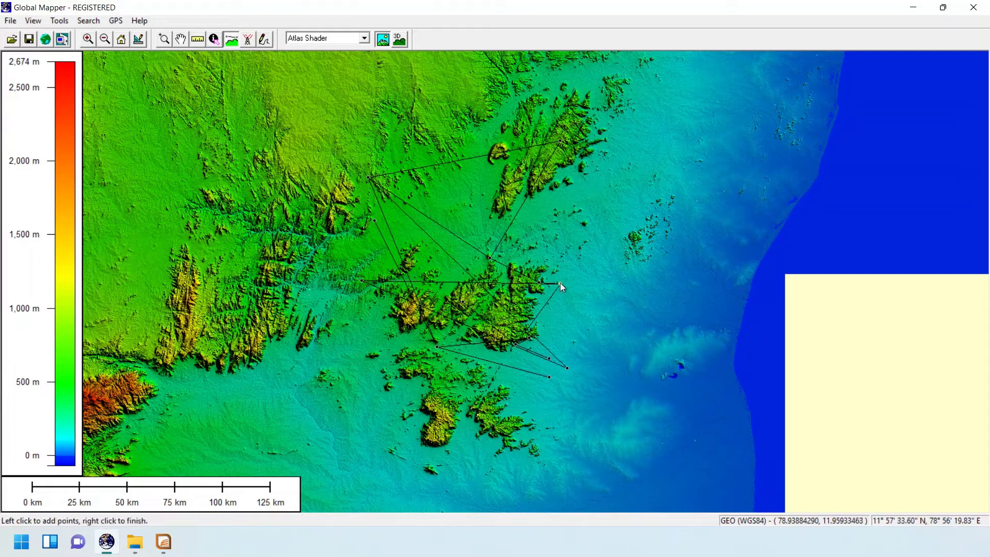
right_click(566, 368)
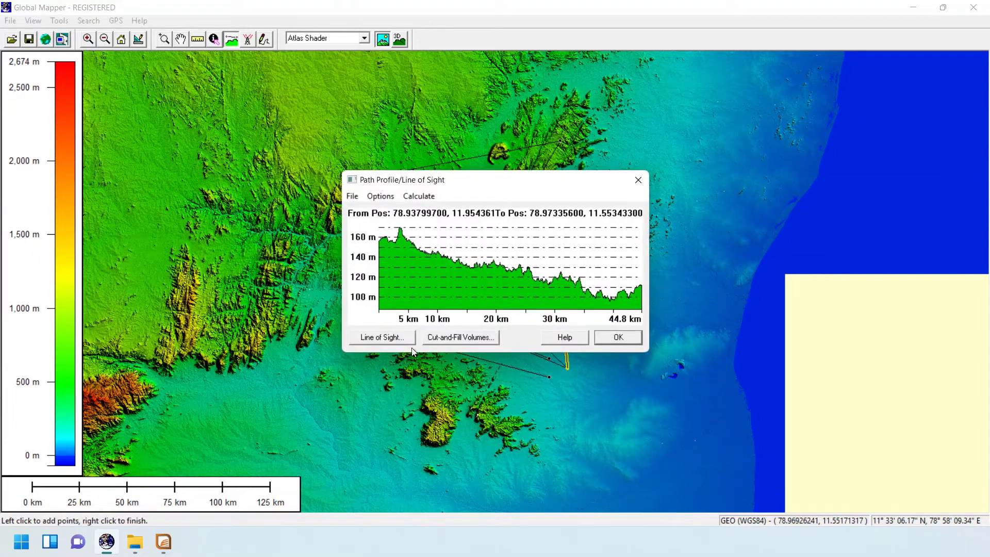
- Set line-of-sight heights to 45 m and 50 m with 23 GHz, 100% Fresnel clearance
click(398, 342)
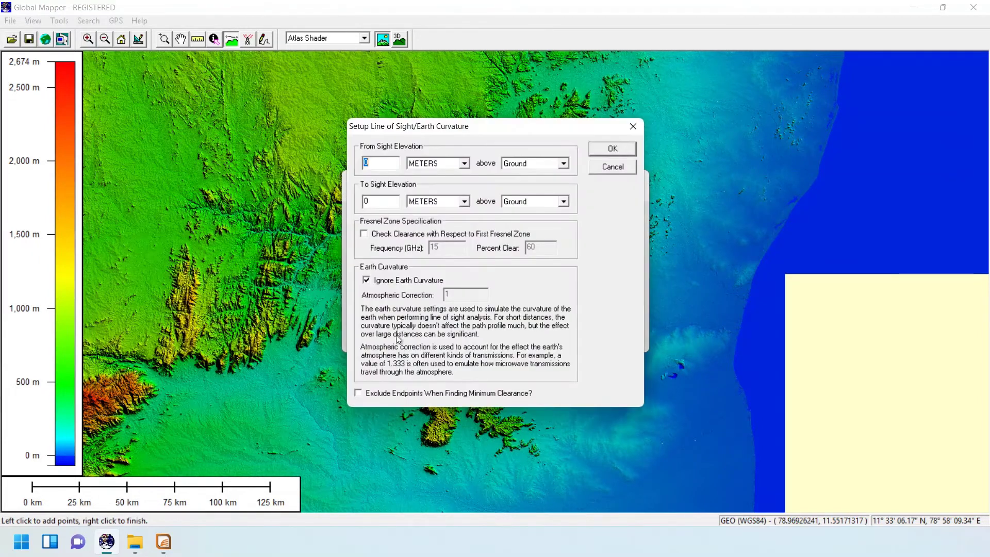
text(45)
double_click(371, 206)
text(50)
click(390, 235)
drag(442, 251, 427, 254)
text(23)
double_click(544, 248)
text(100)
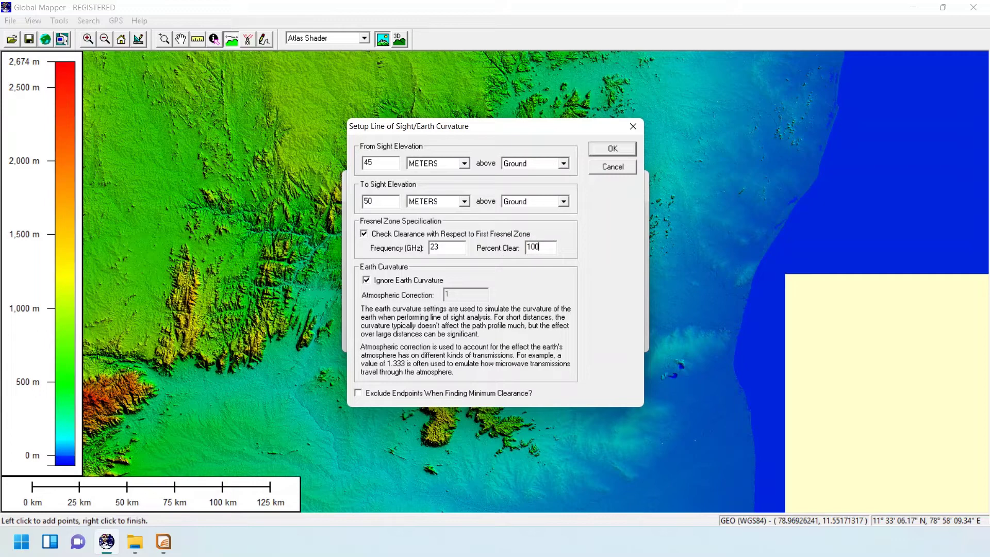
click(601, 150)
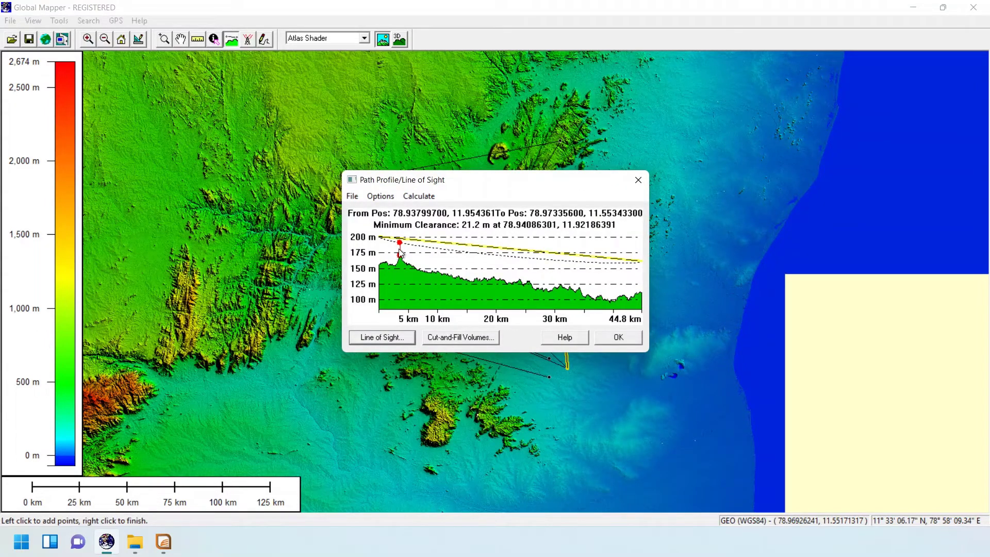
- Close the profile and run a viewshed named 'new tower' from a point north of the links
click(604, 340)
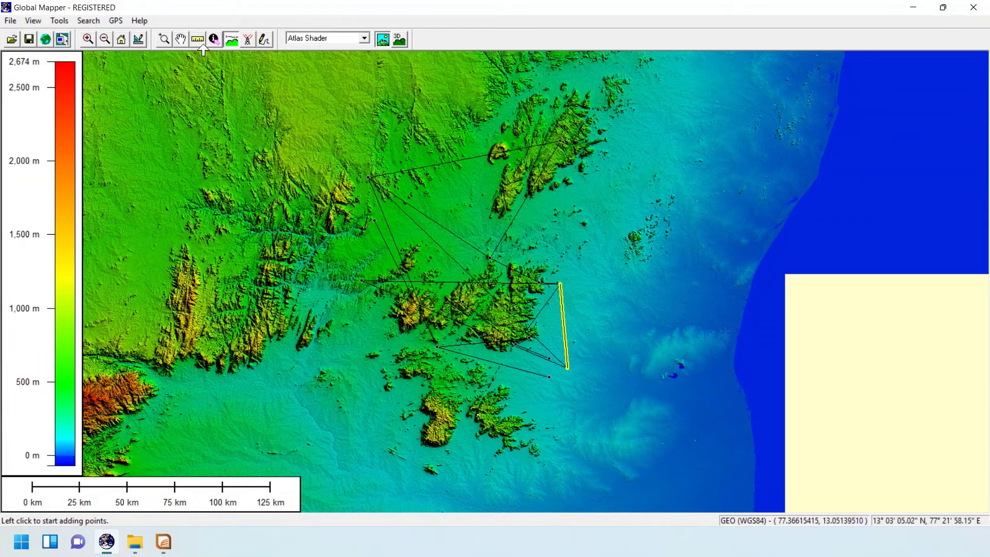
click(248, 42)
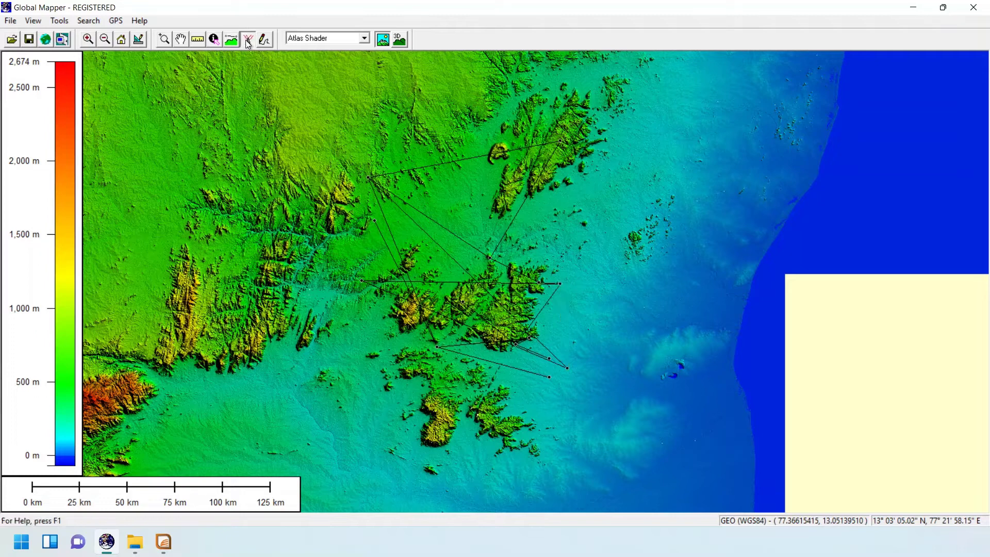
click(309, 90)
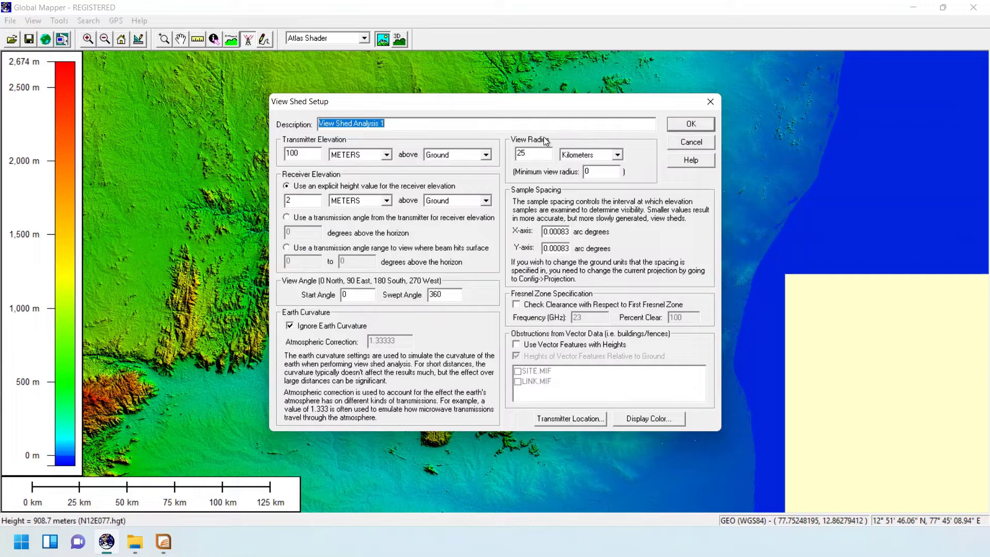
text(new tower)
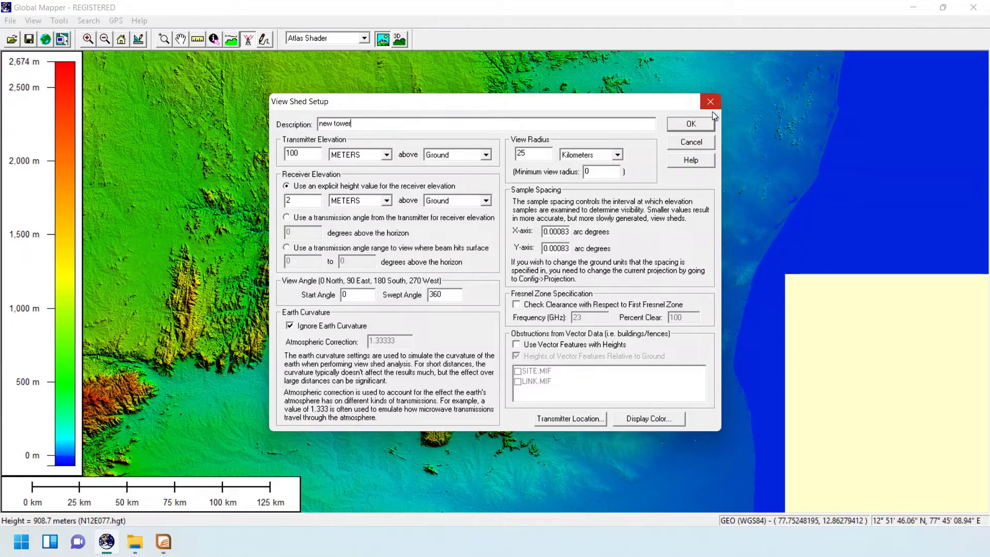
click(692, 124)
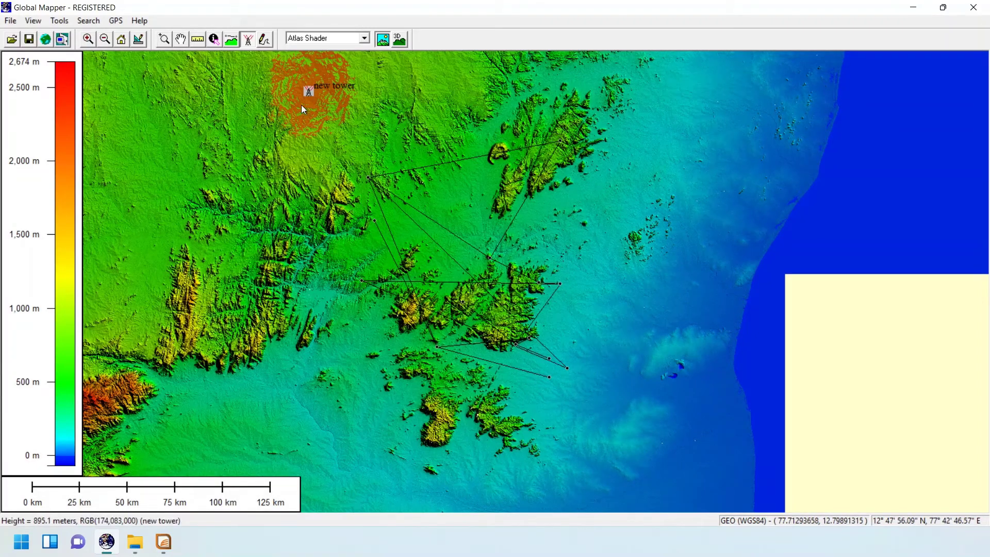
click(310, 93)
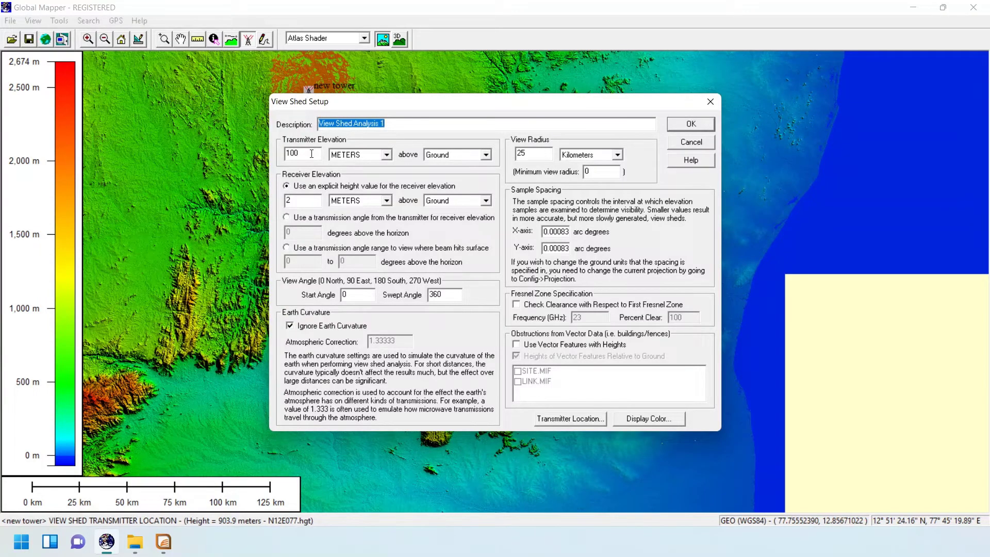
click(710, 101)
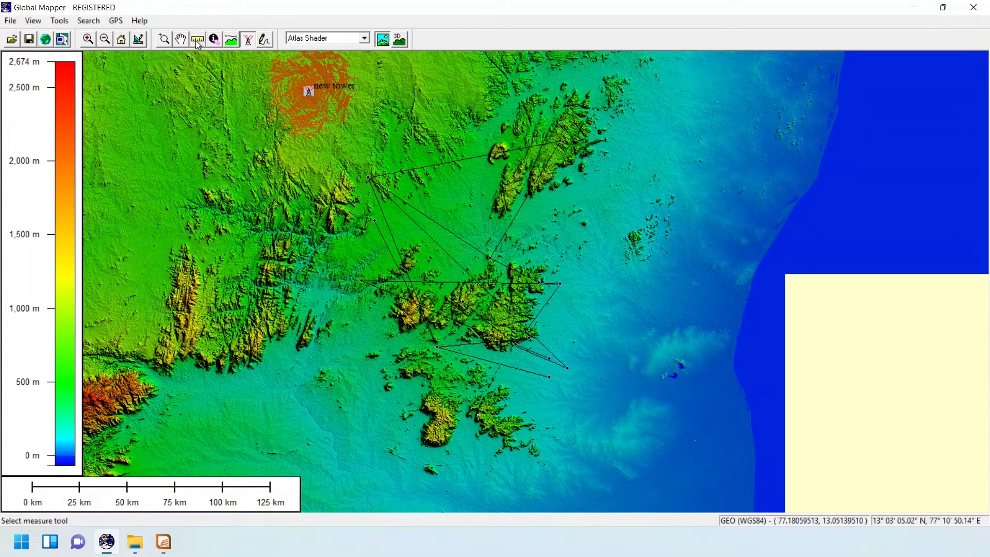
- Digitize a new area feature of about 317 sq mi west of the hills
click(266, 39)
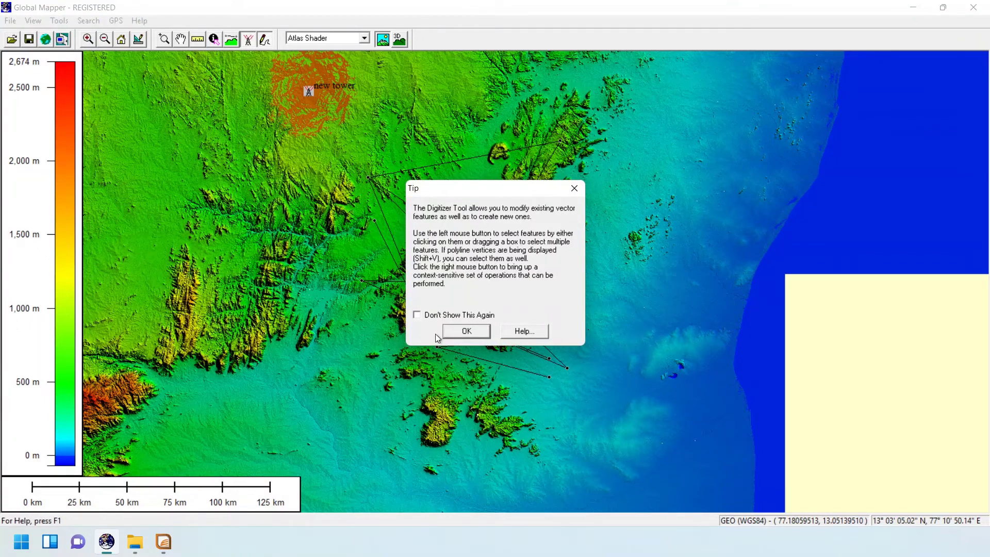
click(467, 331)
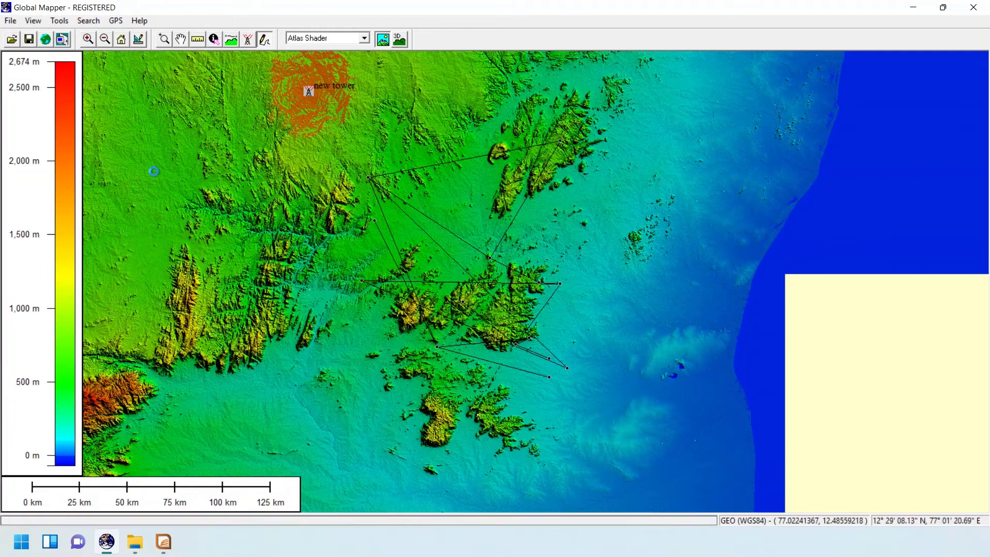
right_click(146, 201)
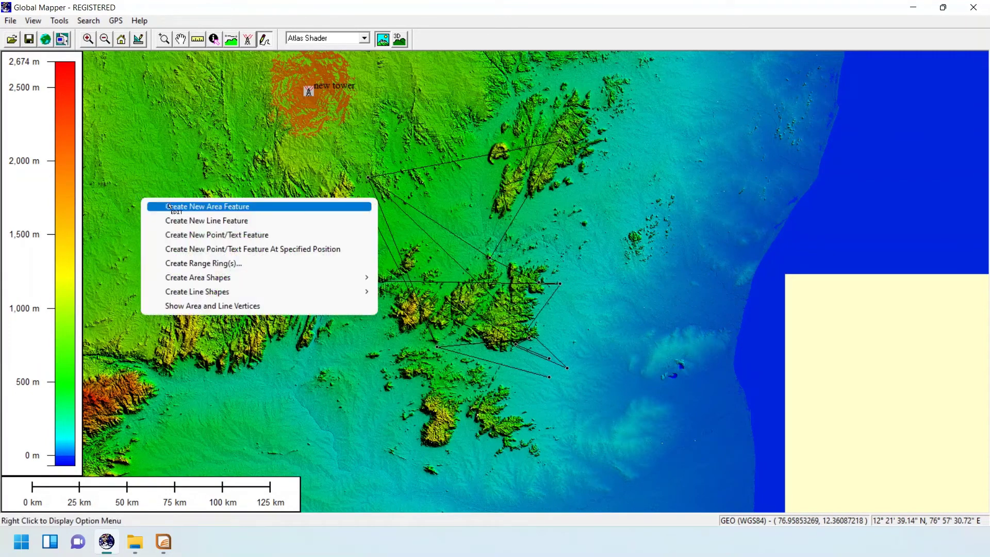
click(169, 207)
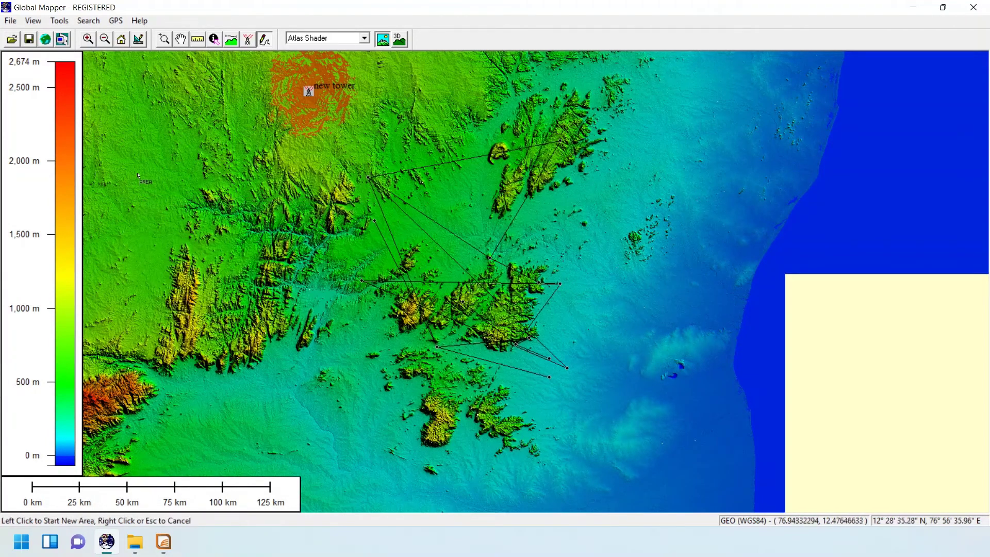
click(121, 225)
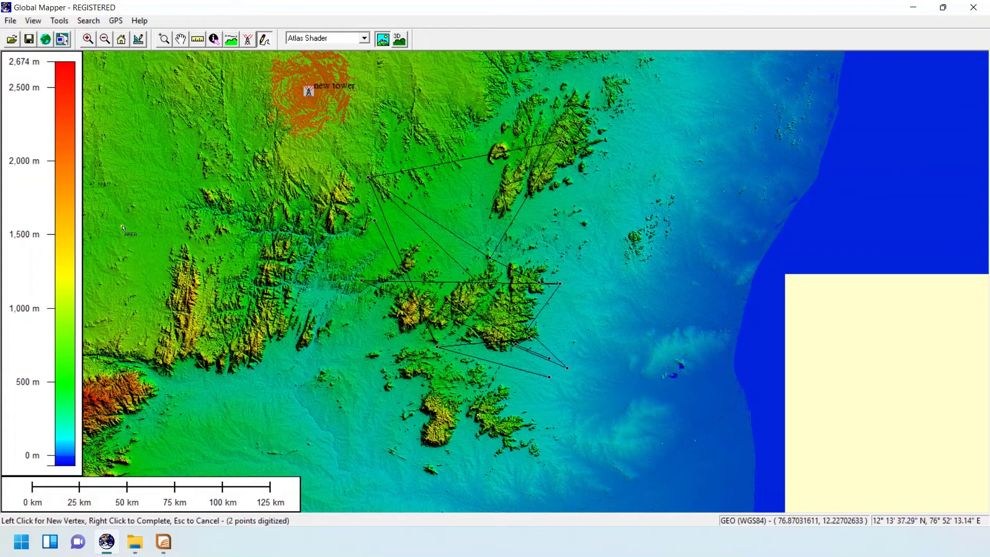
click(171, 171)
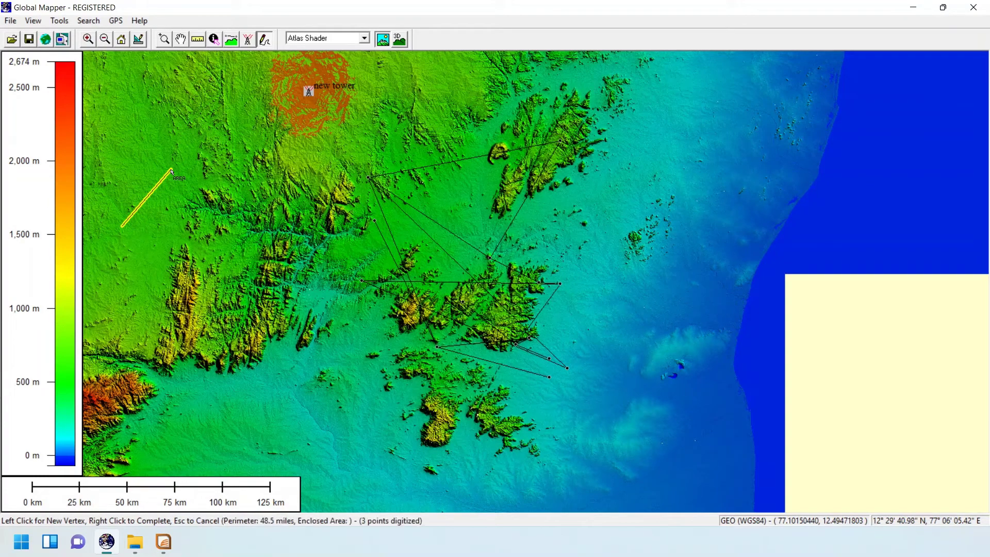
click(186, 232)
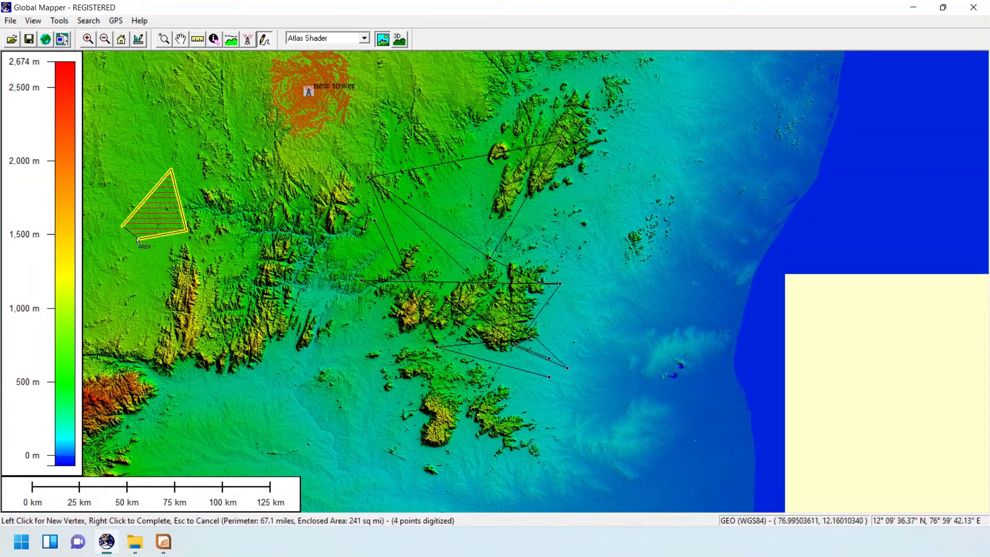
click(135, 261)
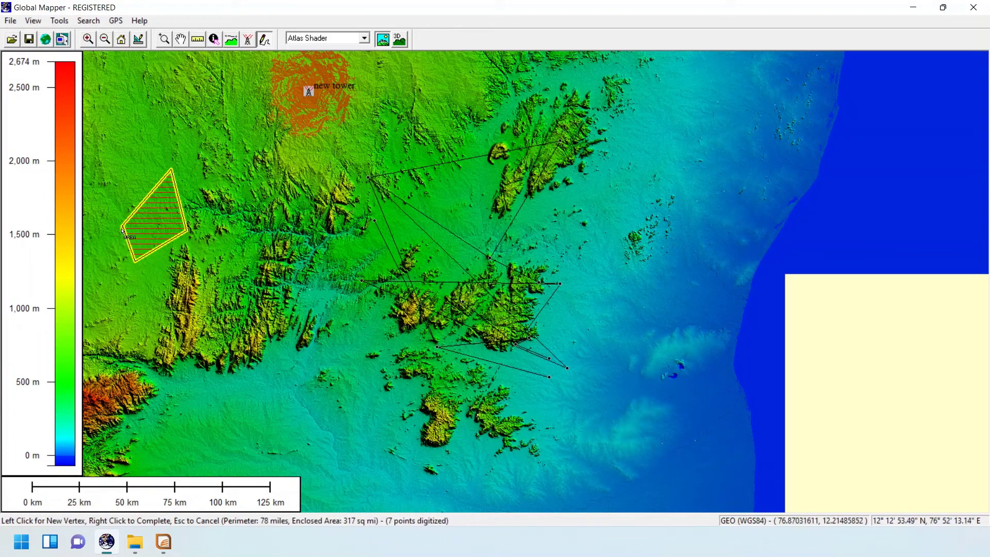
right_click(124, 230)
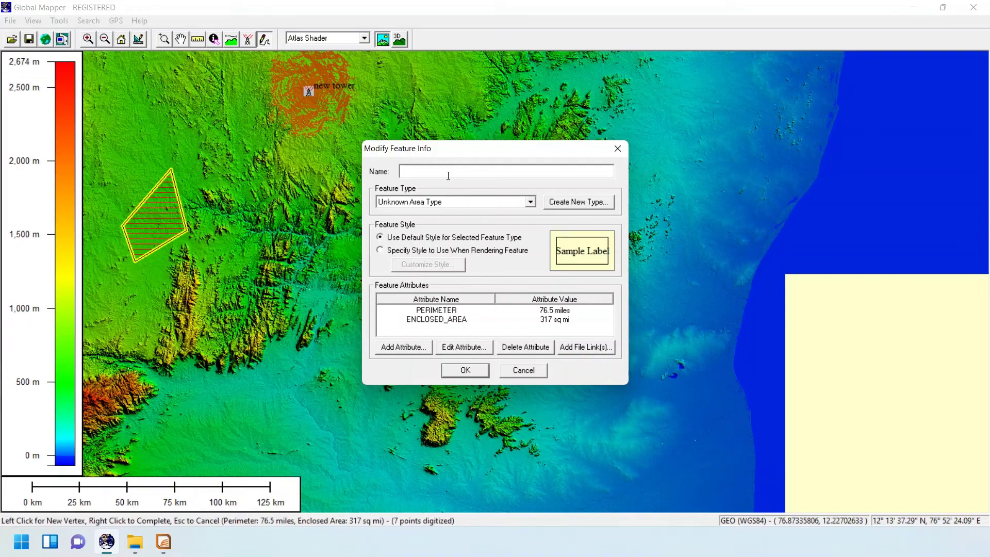
- Enter 'lake' as the name of the newly drawn area feature
text(lake)
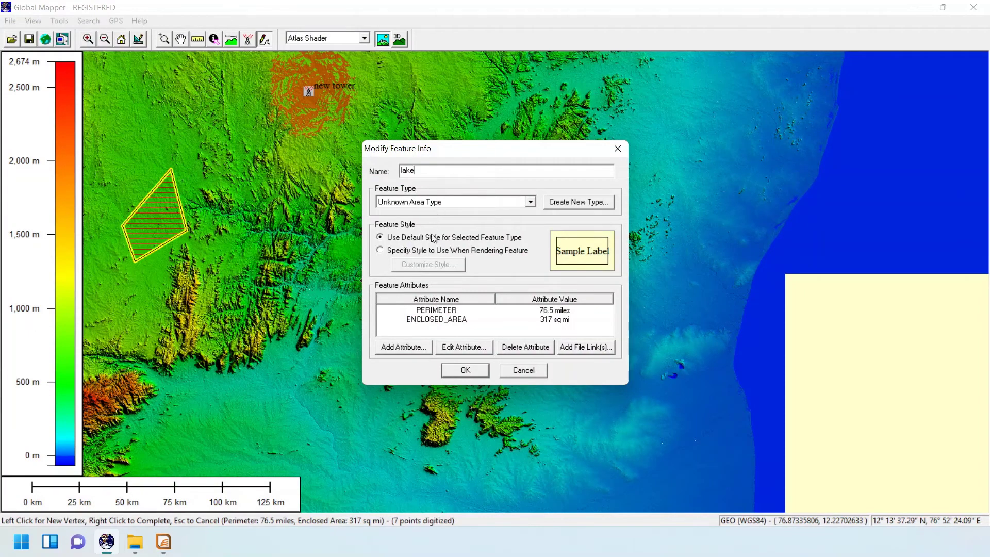